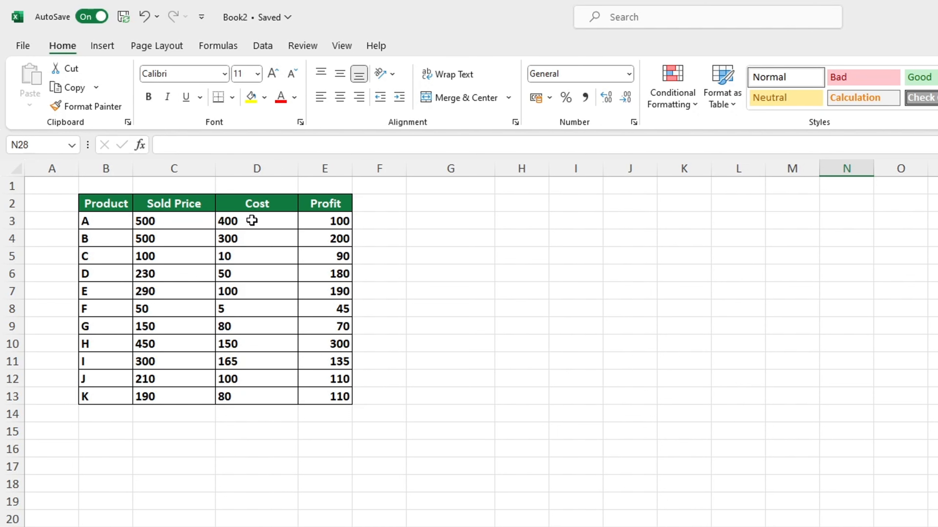
Insert a markers-only scatter chart of the Cost and Profit values in D3:E13 and place it beside the table, starting at G2.
left_click_drag(252, 221, 294, 298)
left_click_drag(251, 221, 340, 397)
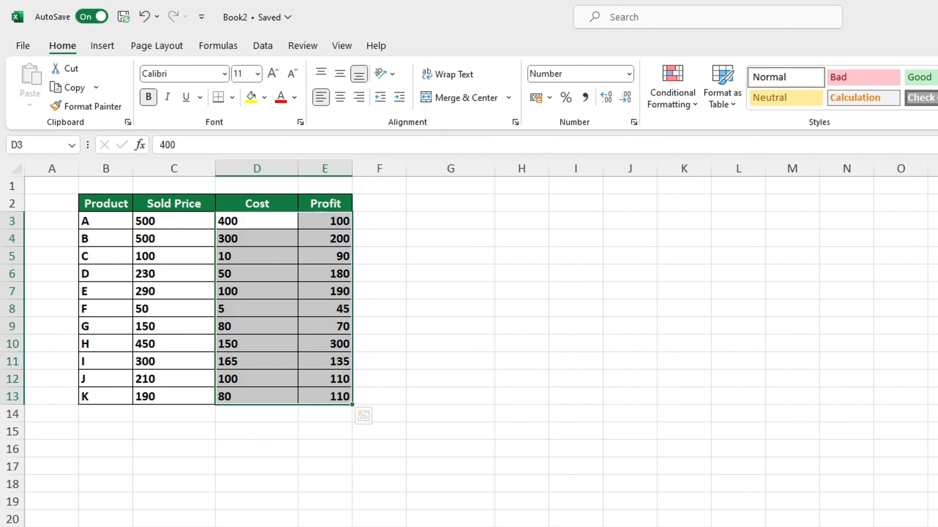
left_click(101, 46)
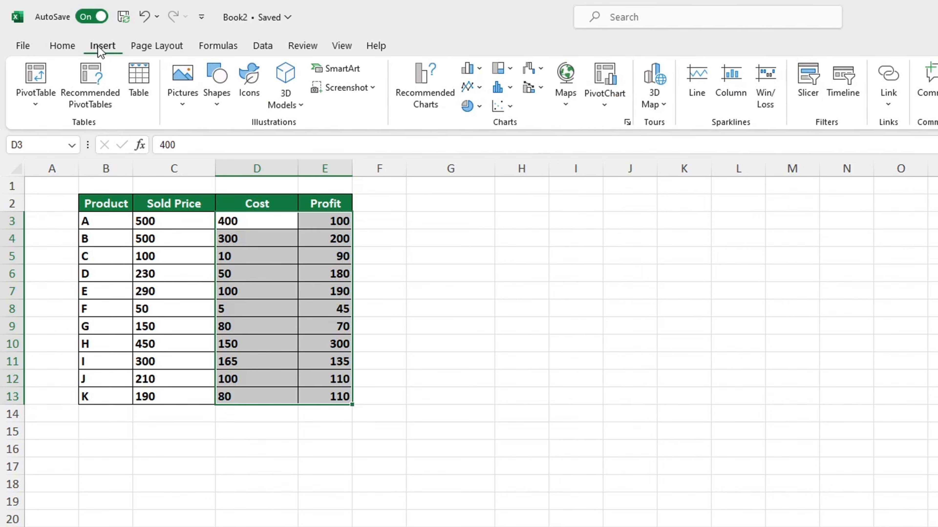
left_click(511, 108)
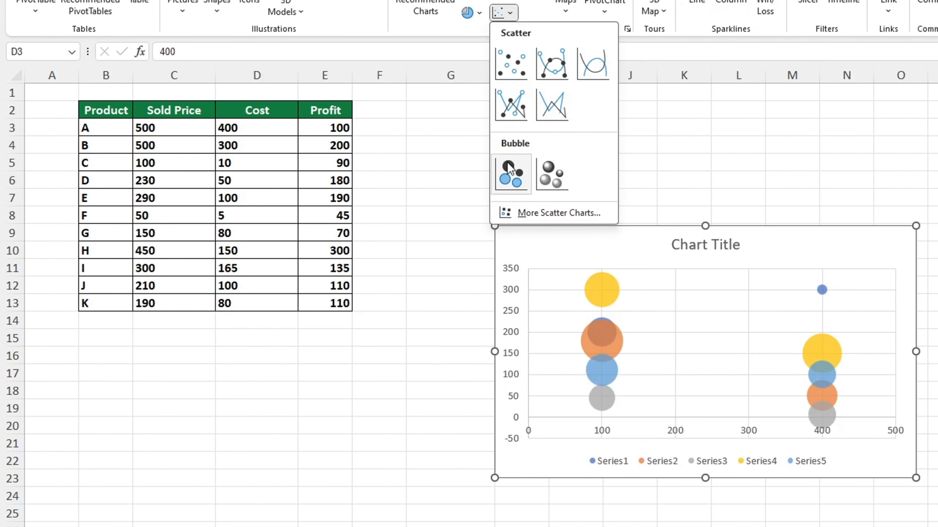
left_click(511, 70)
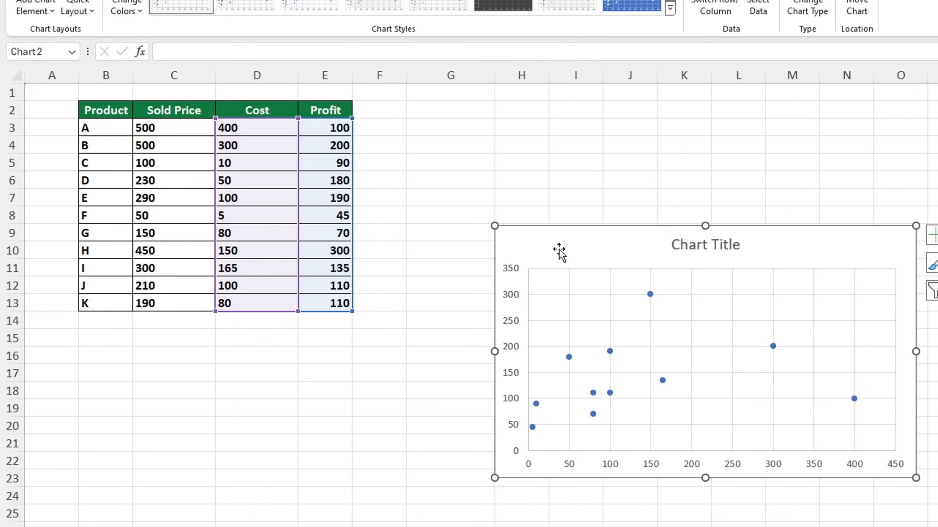
left_click_drag(559, 251, 467, 122)
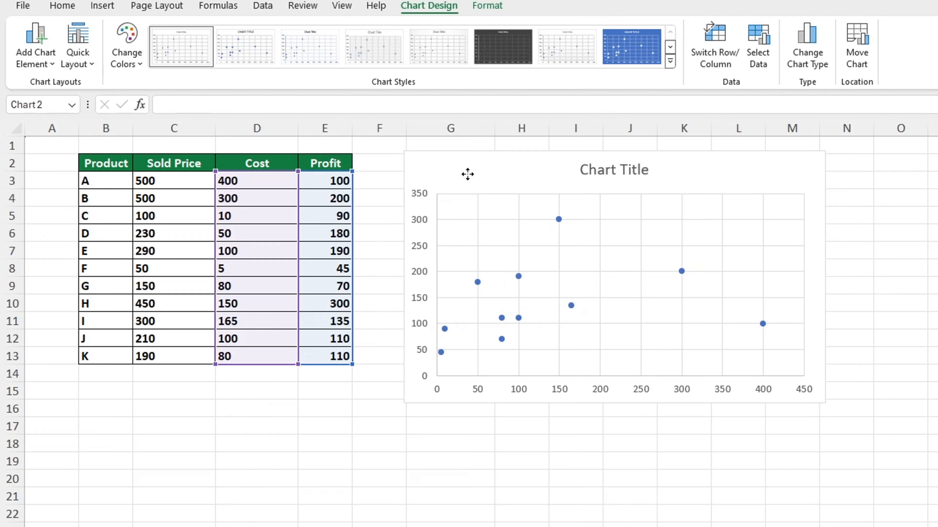
left_click_drag(468, 173, 468, 174)
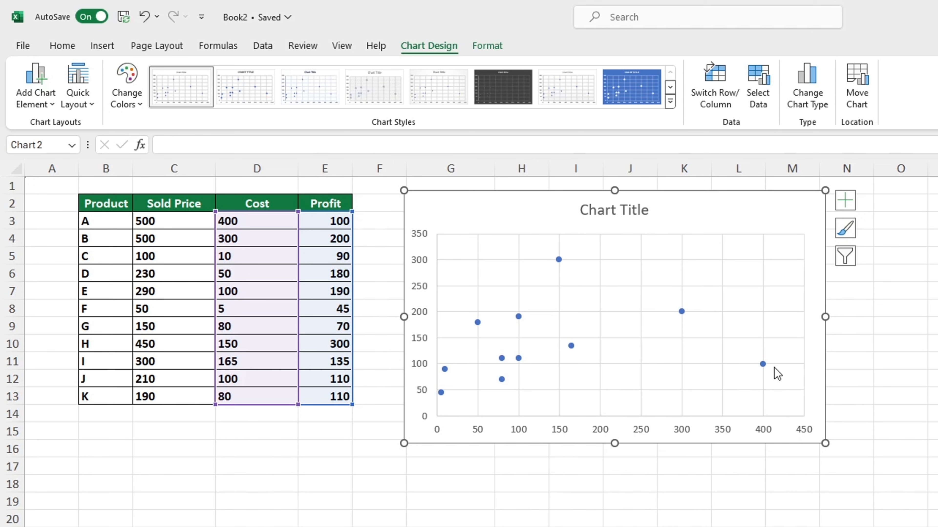
left_click(761, 364)
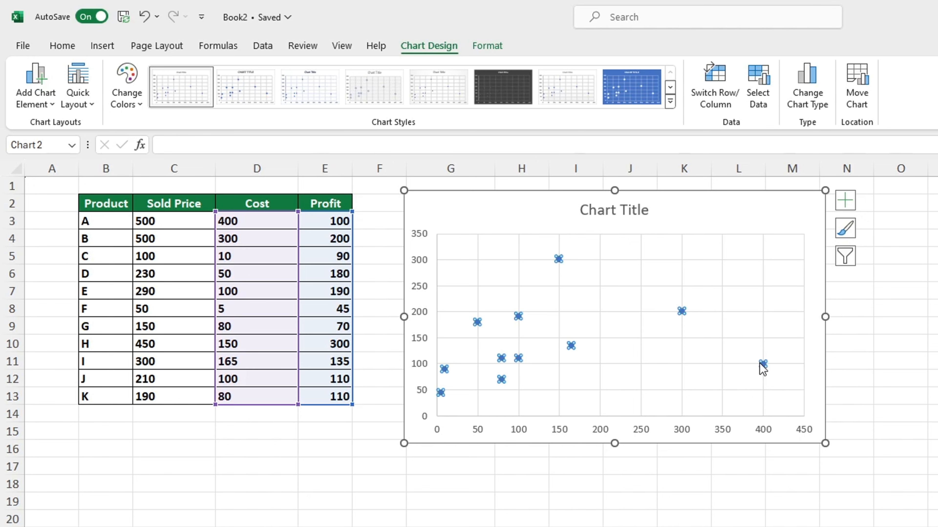
left_click(747, 478)
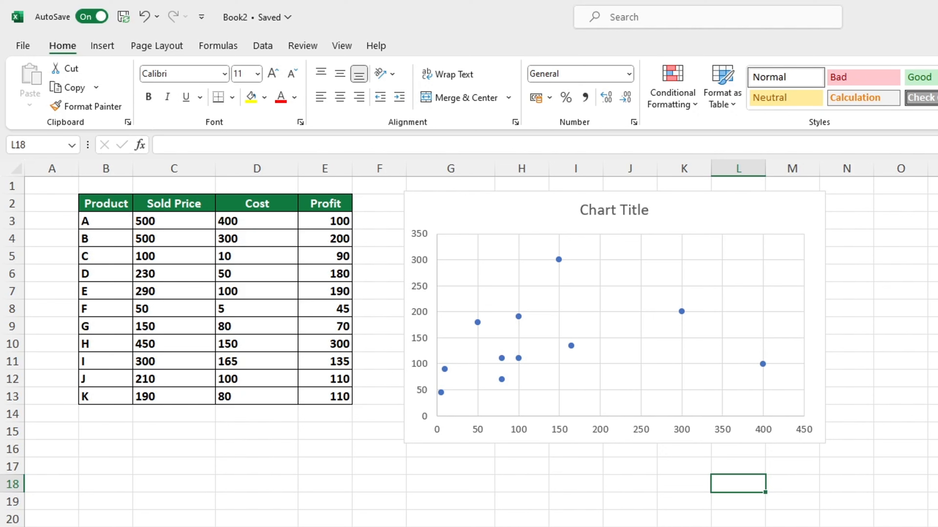
left_click(937, 526)
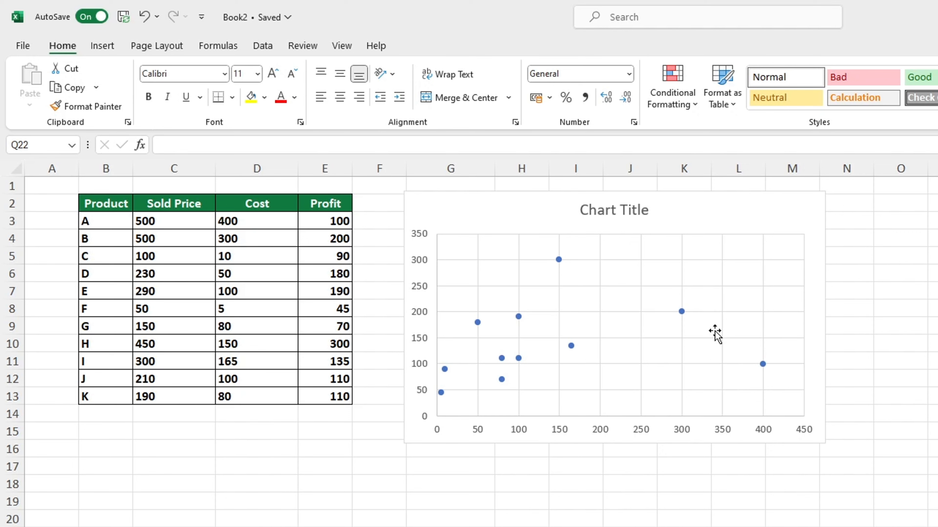
Nudge the scatter chart slightly and shrink it to span about columns G to L and rows 2 to 13.
left_click(712, 207)
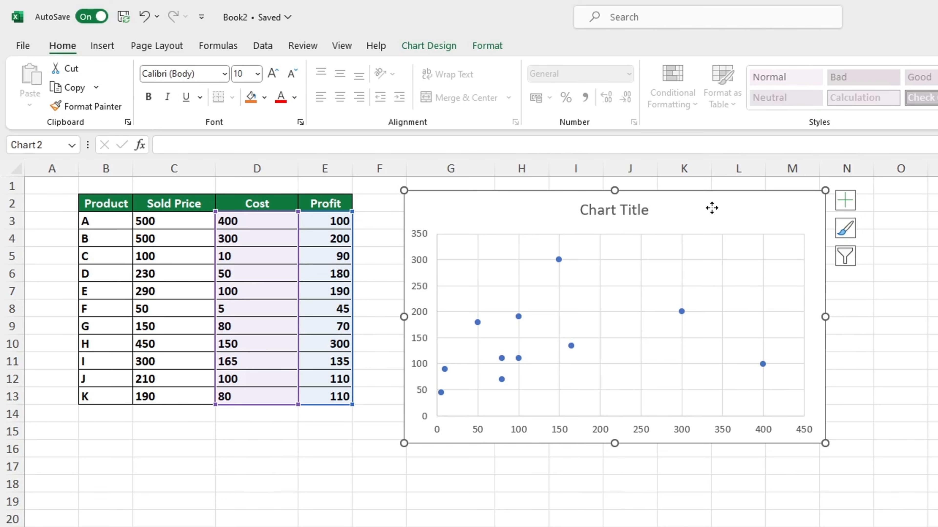
mouse_move(712, 208)
left_mouse_down()
mouse_move(737, 366)
mouse_move(435, 461)
mouse_move(416, 456)
mouse_move(636, 457)
mouse_move(838, 389)
mouse_move(782, 232)
mouse_move(715, 209)
left_mouse_up()
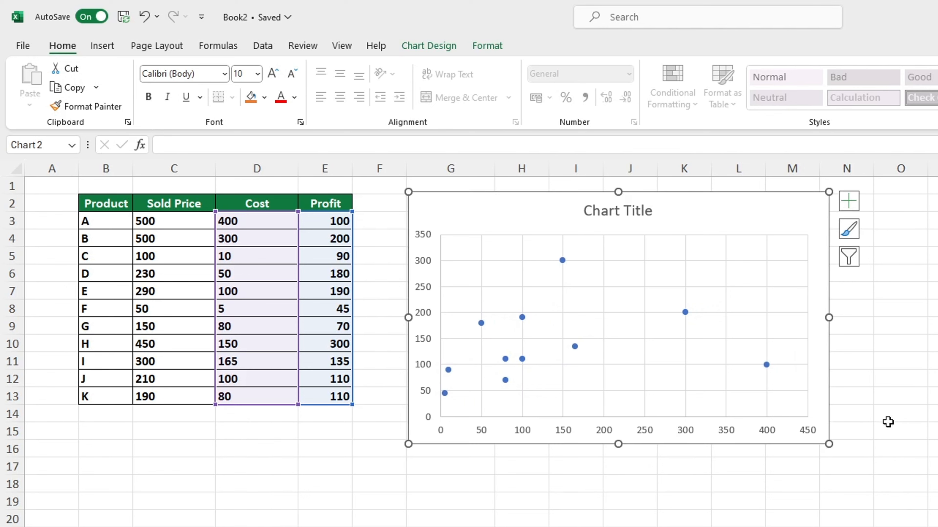
left_click_drag(829, 444, 749, 411)
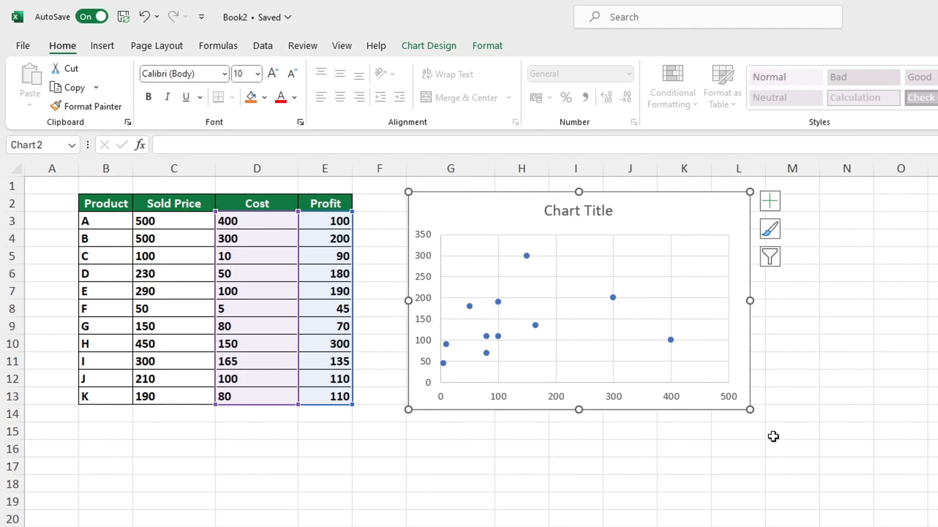
Replace the chart title with "Cost-Profit Relationship".
left_click(561, 211)
left_click_drag(544, 210, 611, 216)
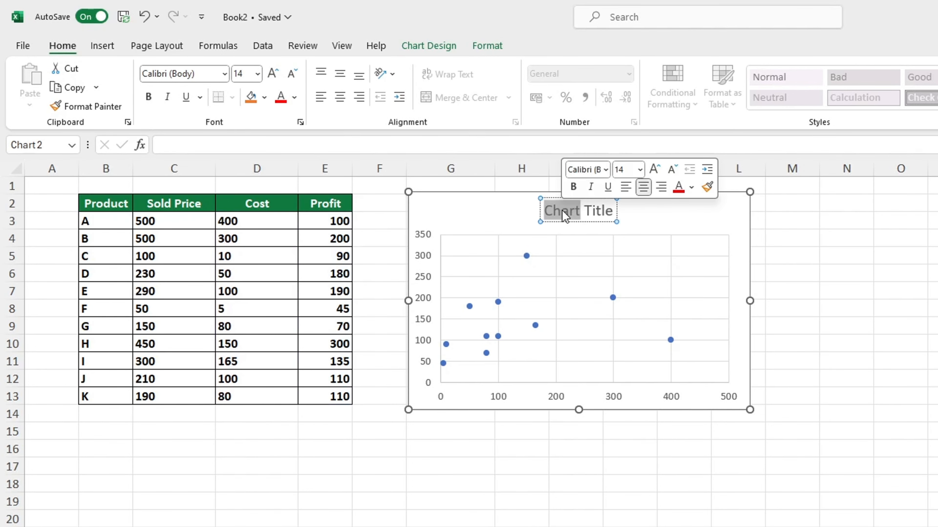
type("Cost-")
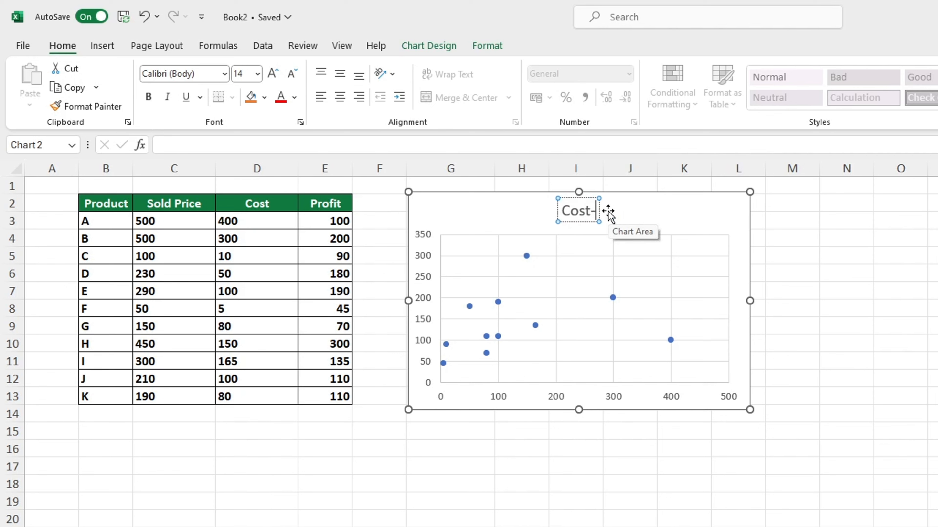
type("Profit Re")
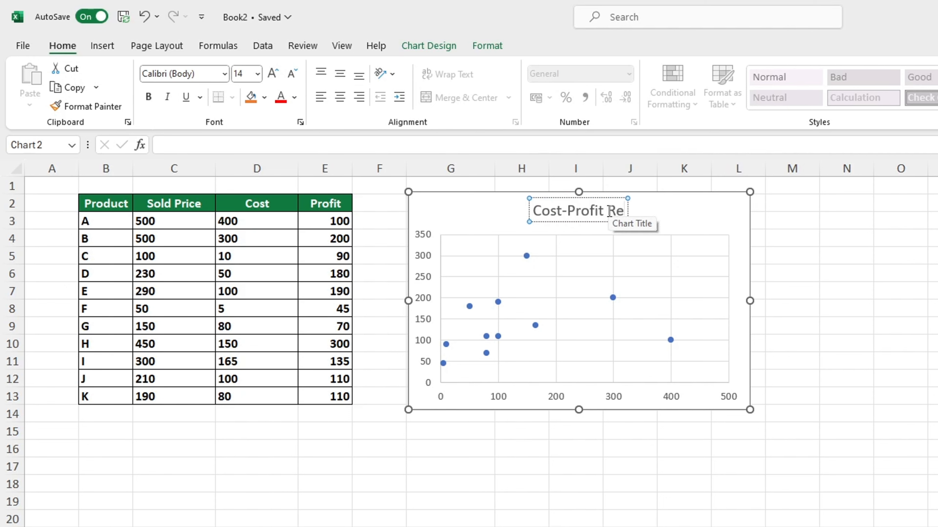
type("lationship")
left_click(761, 486)
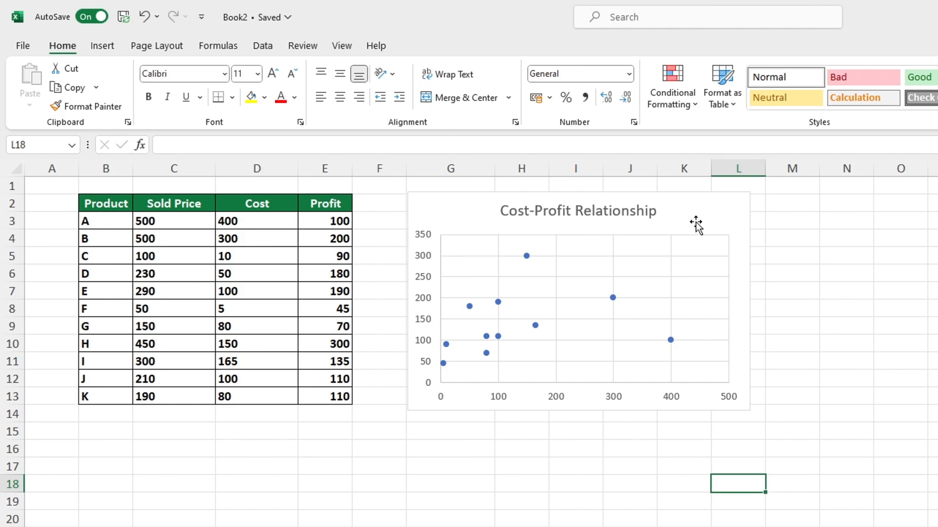
Change the scatter chart's colors to the fourth Colorful palette, which starts with green.
left_click(696, 213)
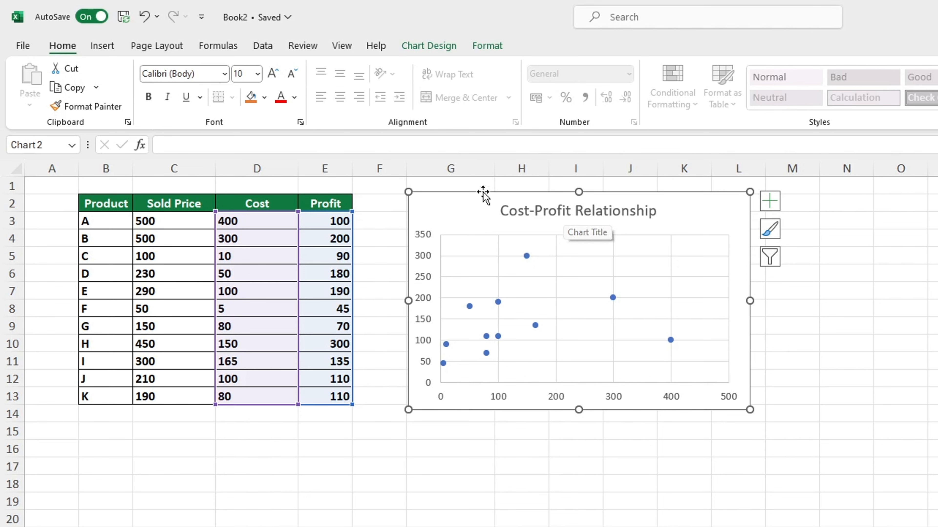
left_click(424, 46)
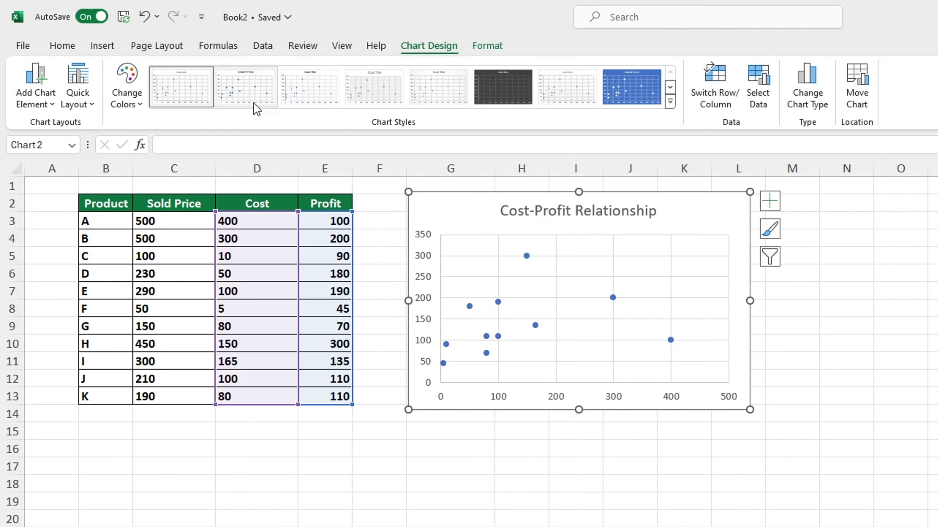
left_click(142, 103)
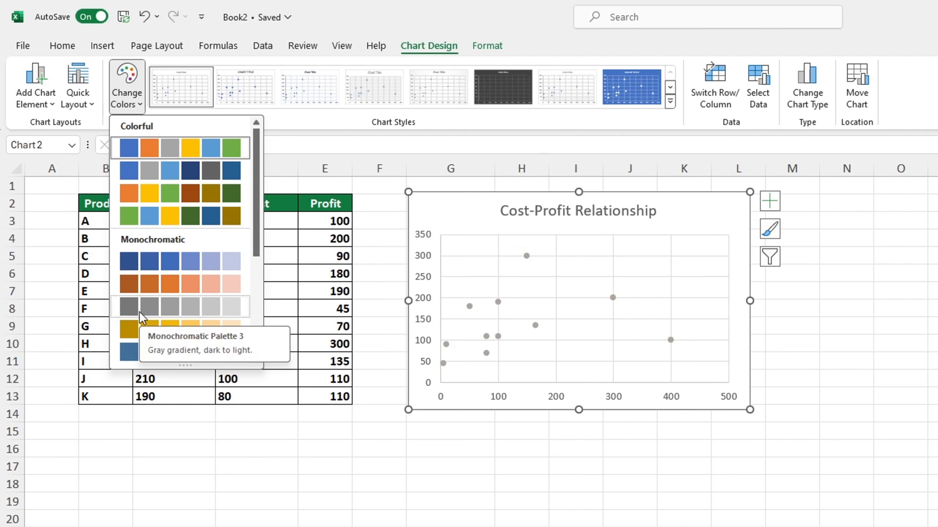
left_click(159, 226)
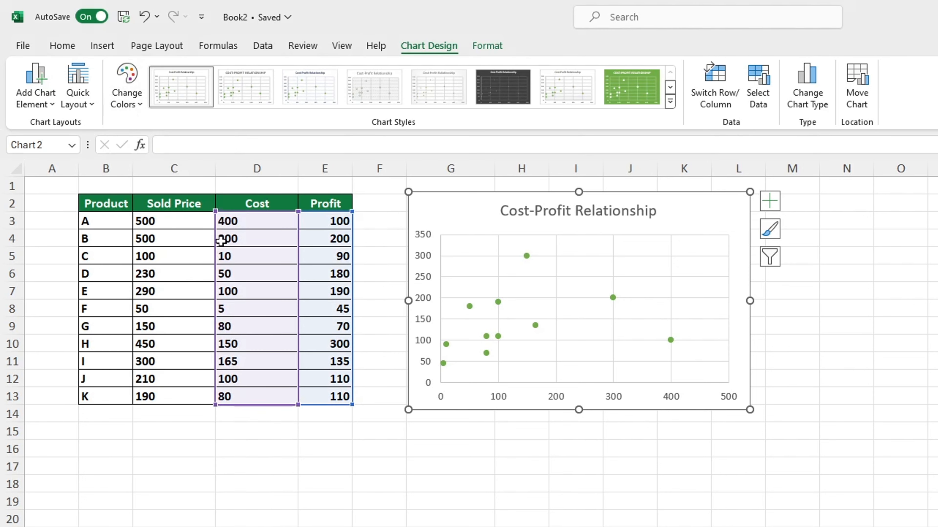
Apply the dark gray gradient chart style with the bold white title to the scatter chart.
left_click(670, 102)
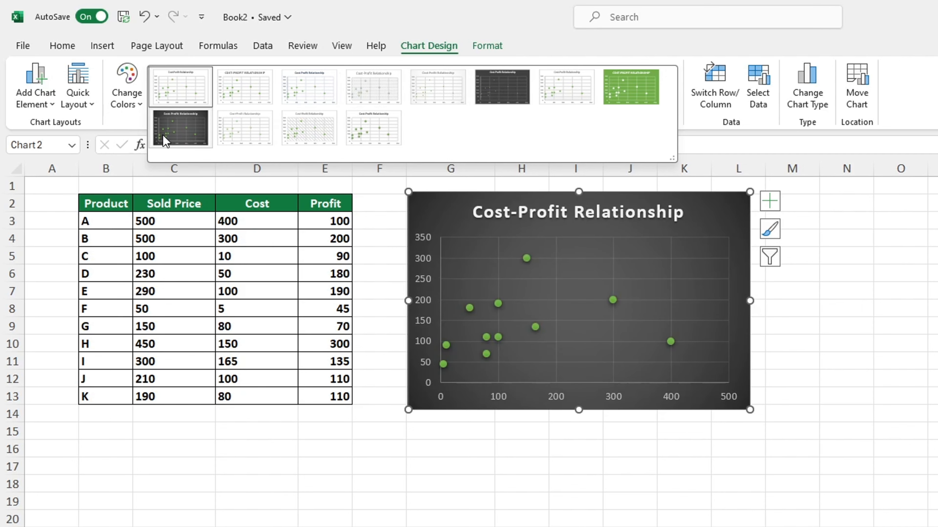
left_click(163, 136)
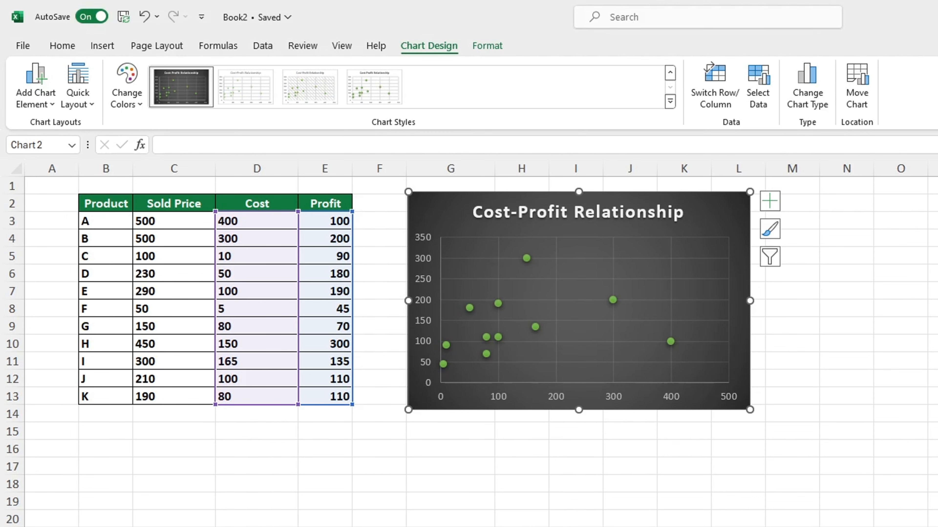
left_click(630, 526)
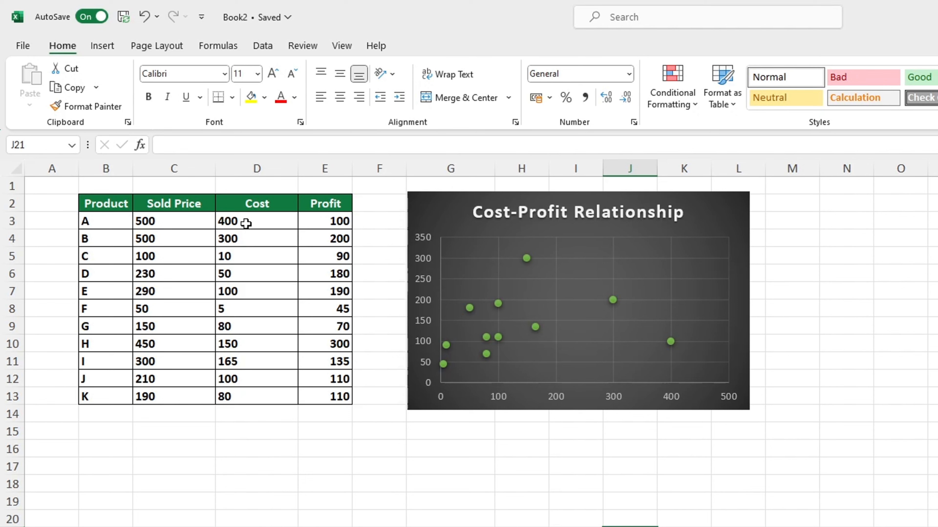
Set product A's Cost in cell D3 to 150.
left_click(246, 220)
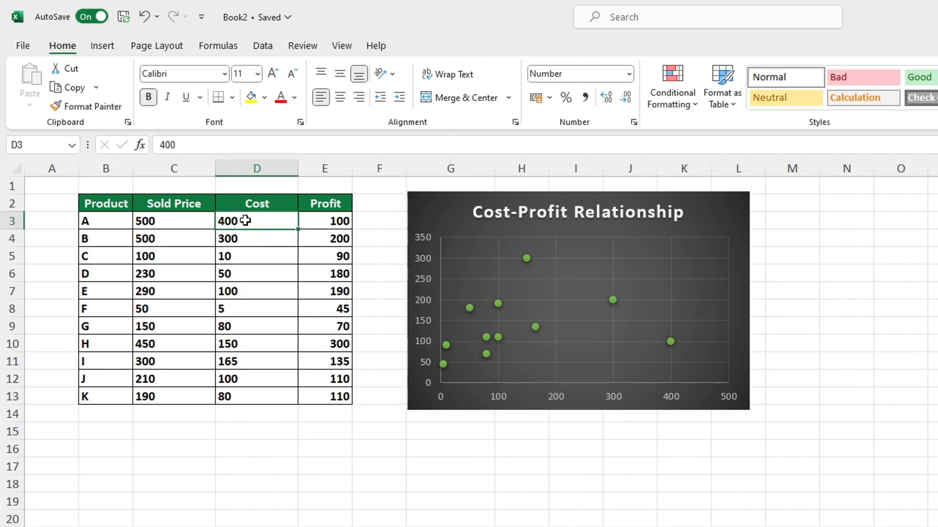
double_click(245, 221)
double_click(246, 220)
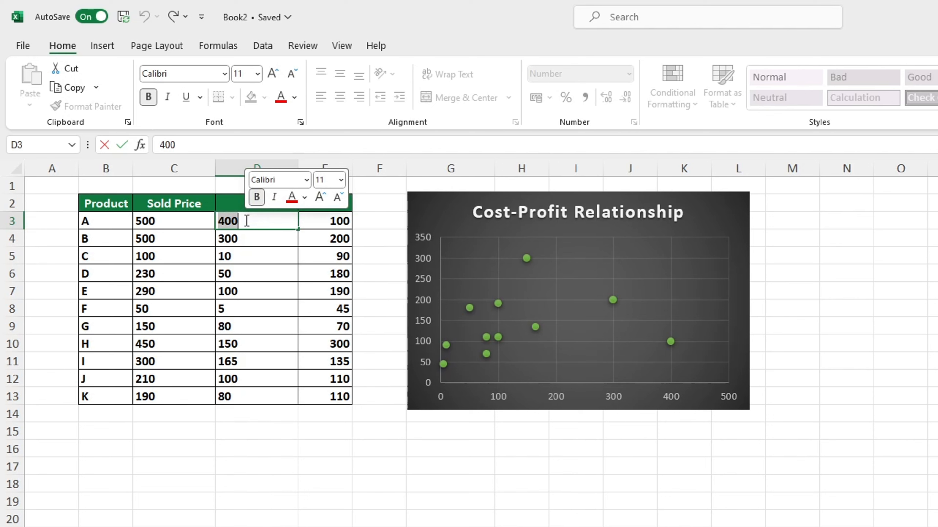
type("150")
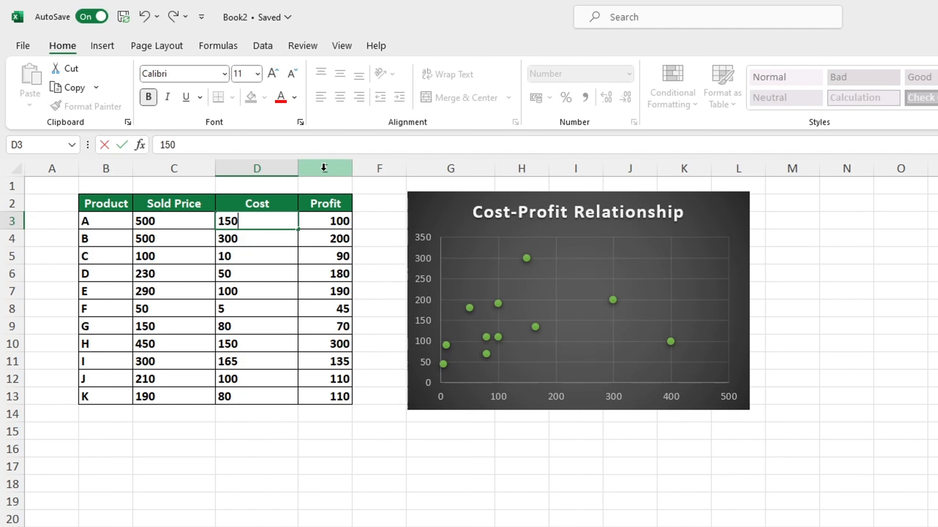
key("Return")
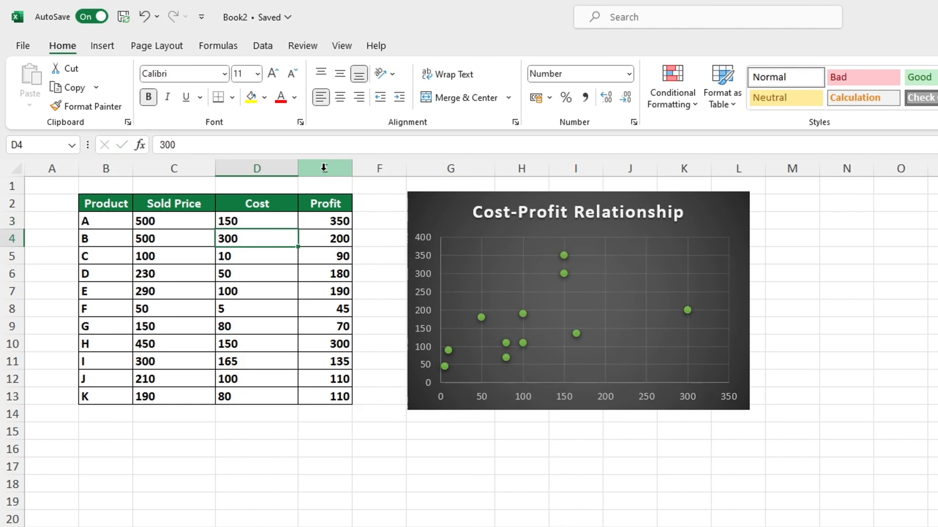